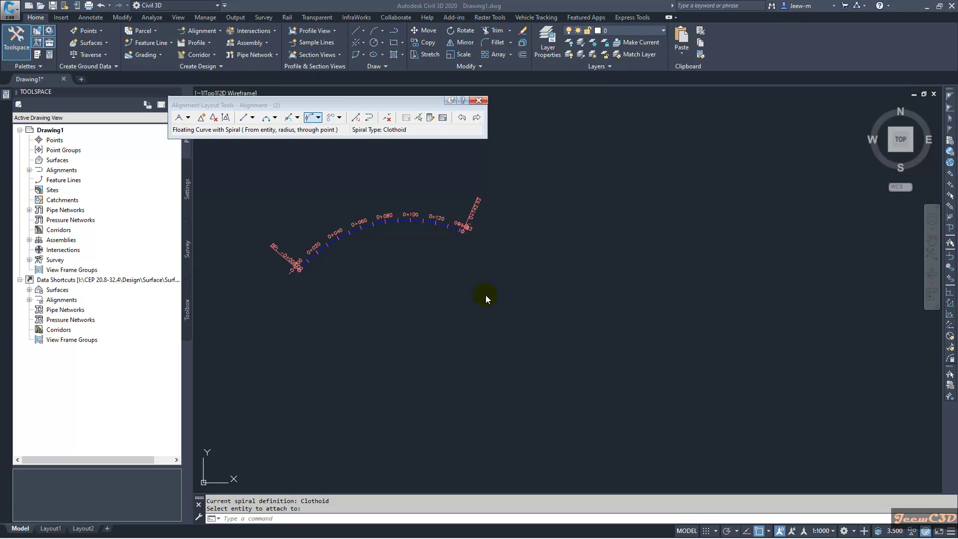
Open the spiral curve options dropdown in Alignment Layout Tools.
click(316, 118)
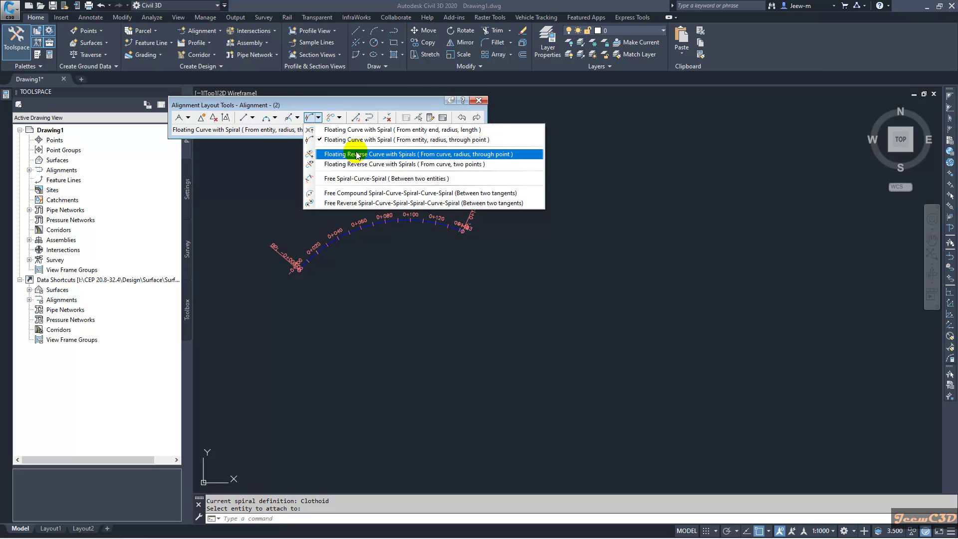
Choose Floating Reverse Curve with Spirals (From curve, radius, through point) from the spiral dropdown.
click(317, 118)
click(318, 118)
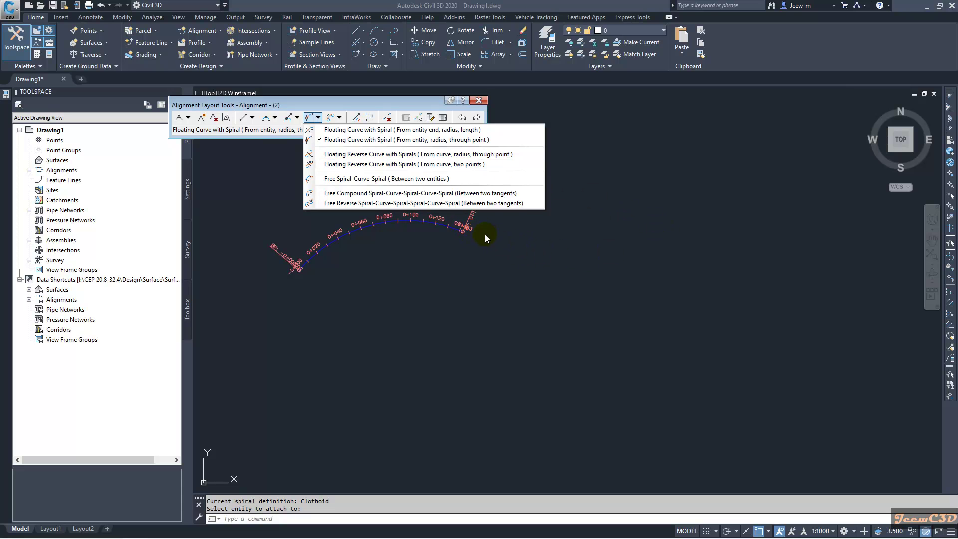
click(370, 159)
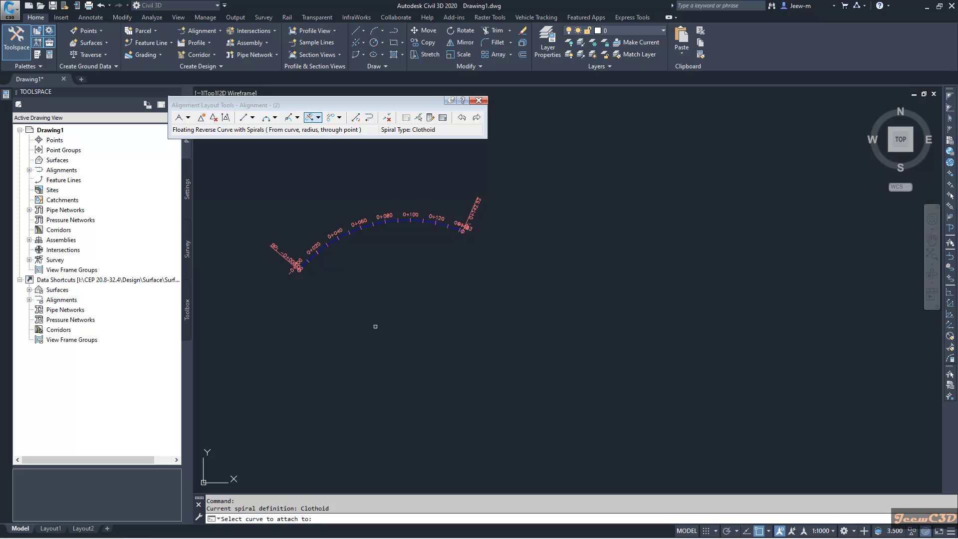
Attach the reverse curve to the east end curve: 25 m spiral in, 50 m radius, 30 m spiral out, pass-through point.
click(451, 228)
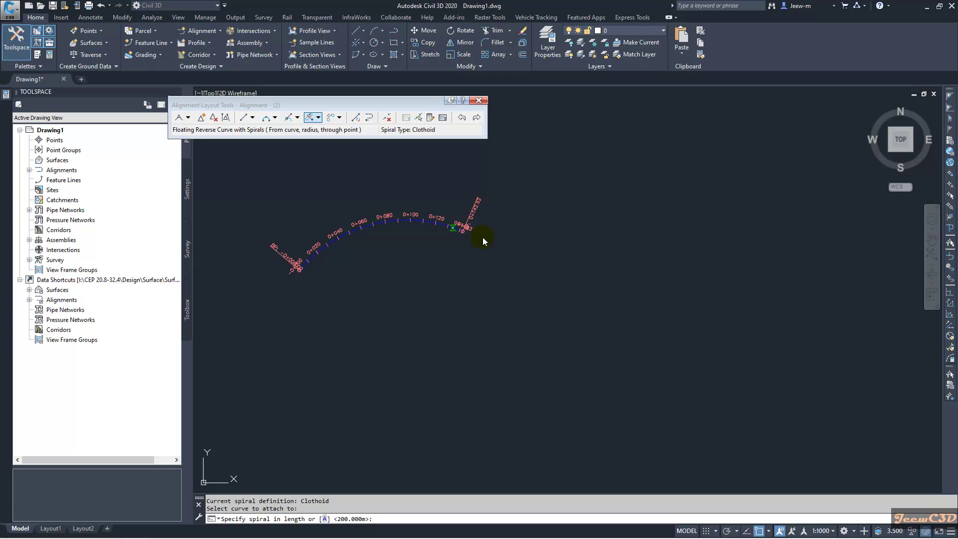
click(380, 519)
text(25)
key(Return)
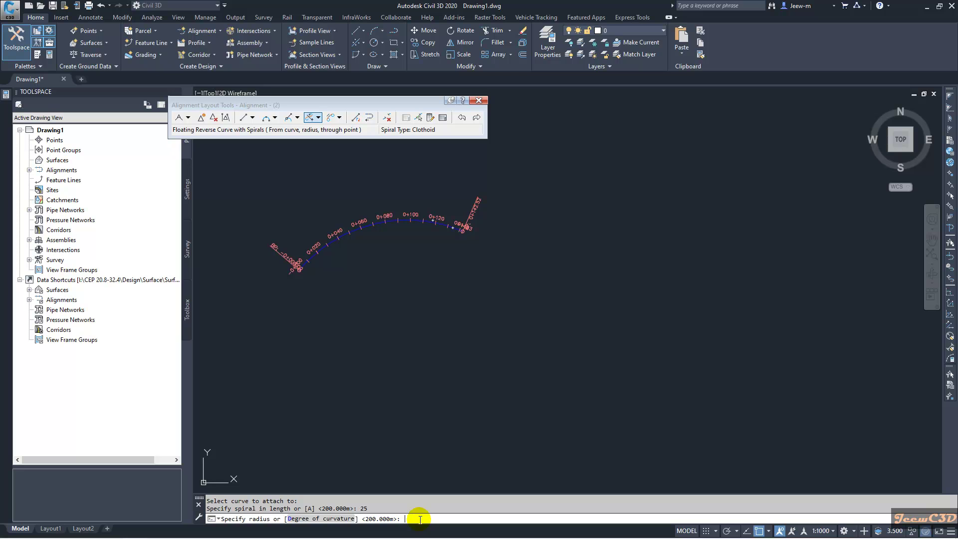
text(50)
key(Return)
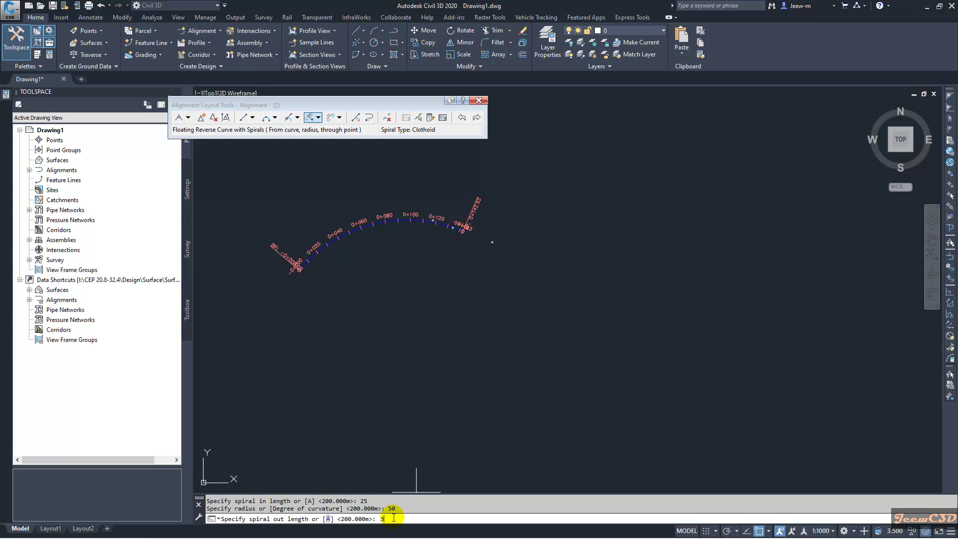
text(30)
key(Return)
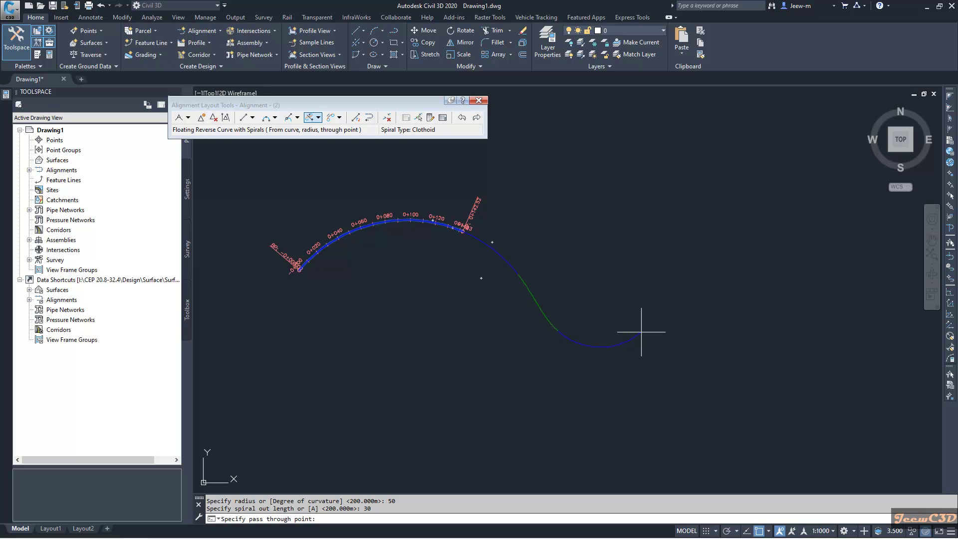
click(641, 332)
Inspect the new reverse curve's layout parameters: 25 m and 30 m spirals, 50 m radius.
scroll(686, 303, up, 8)
middle_drag(534, 293, 538, 200)
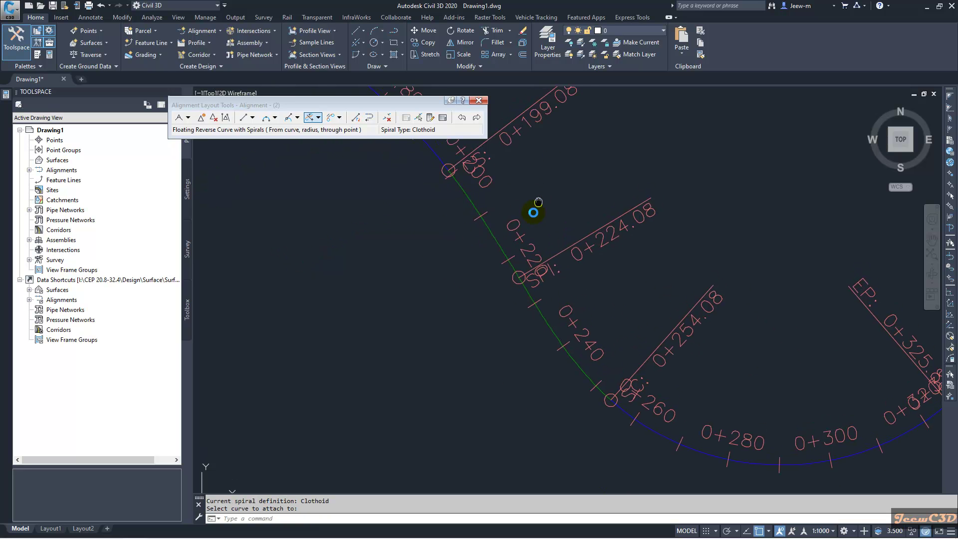
scroll(538, 199, down, 3)
scroll(509, 277, down, 2)
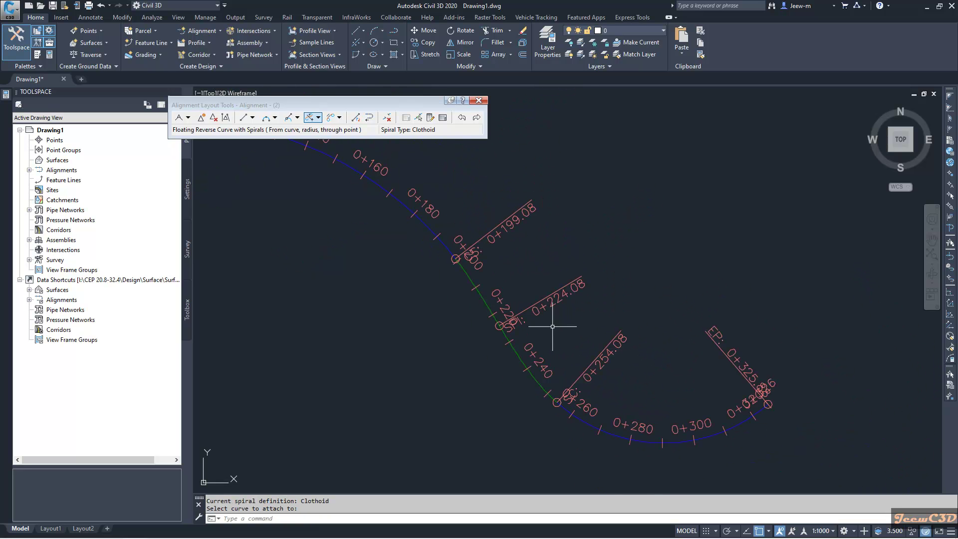
middle_drag(564, 331, 528, 280)
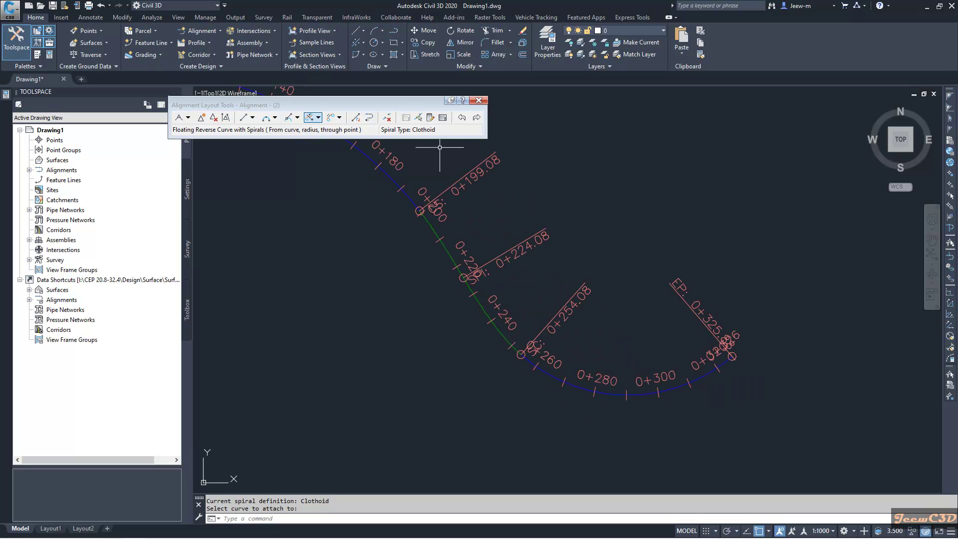
click(417, 117)
click(430, 118)
click(630, 396)
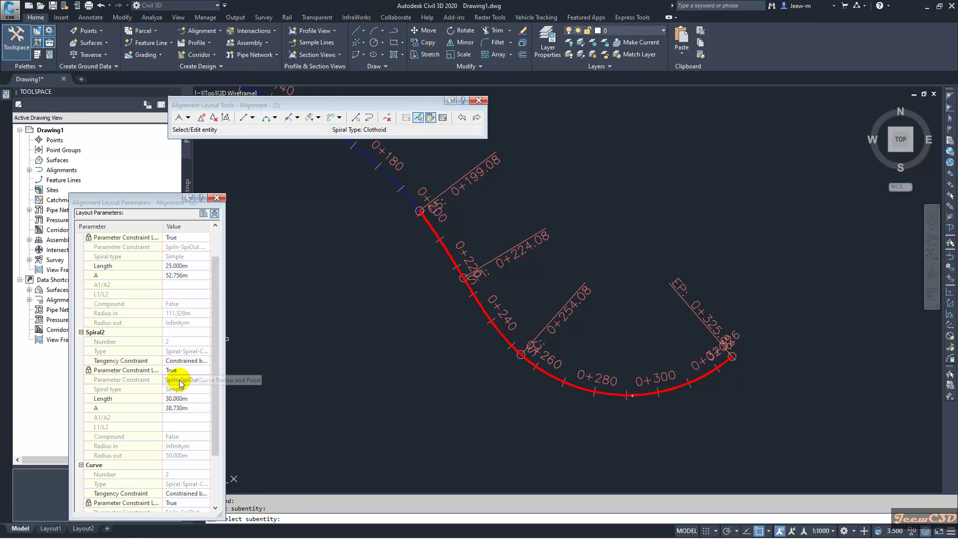
scroll(179, 385, down, 1)
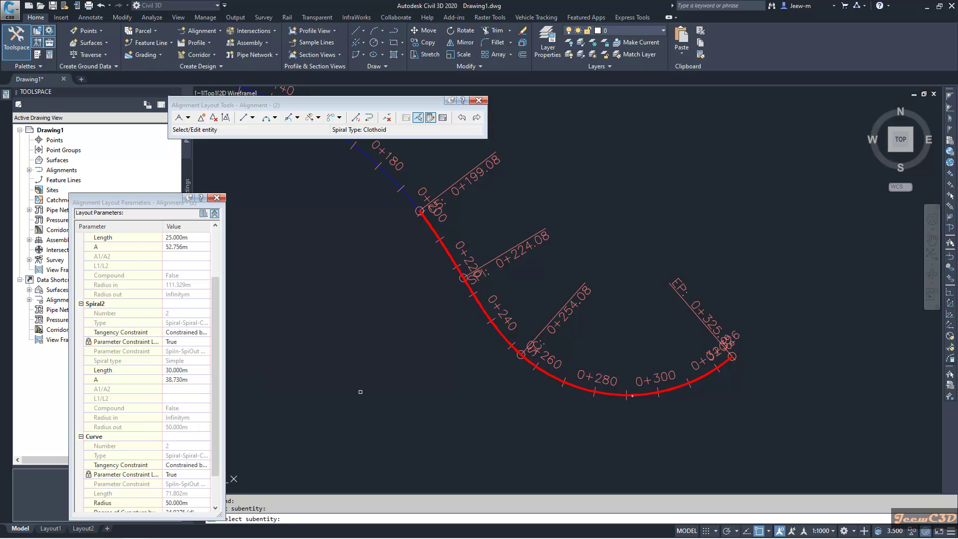
middle_drag(403, 337, 460, 356)
right_click(460, 356)
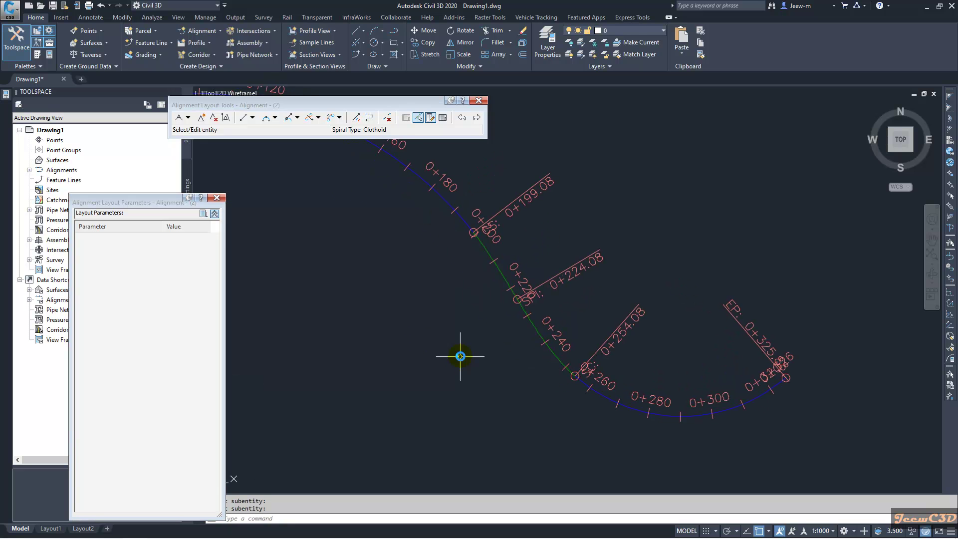
Recenter the view on the alignment and reopen the spiral curve options dropdown.
scroll(460, 357, down, 2)
scroll(487, 359, down, 2)
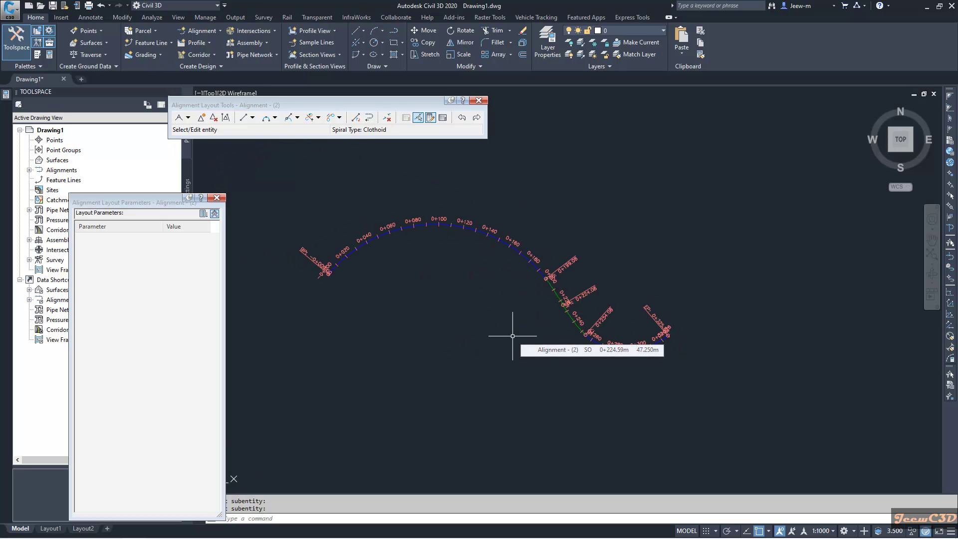
middle_drag(512, 336, 466, 306)
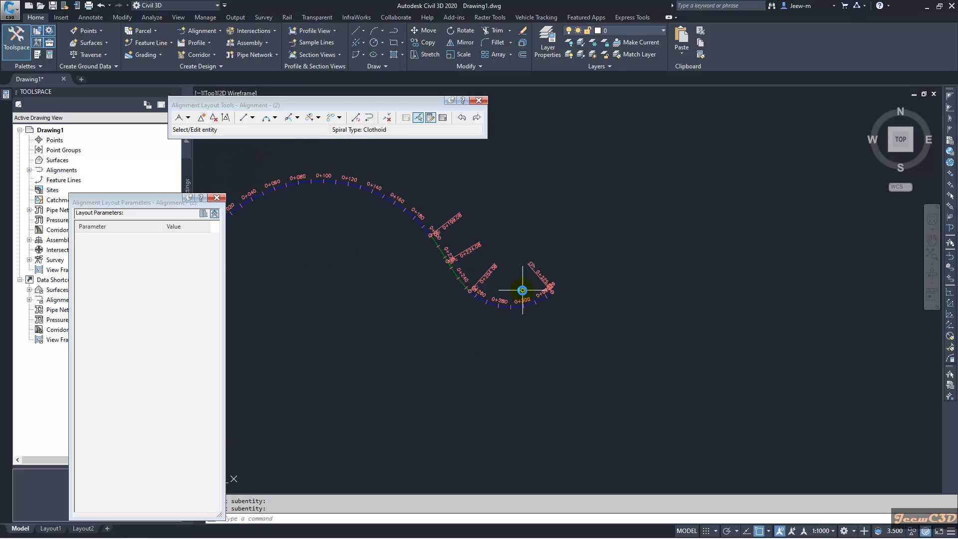
scroll(519, 284, up, 3)
click(296, 139)
click(318, 118)
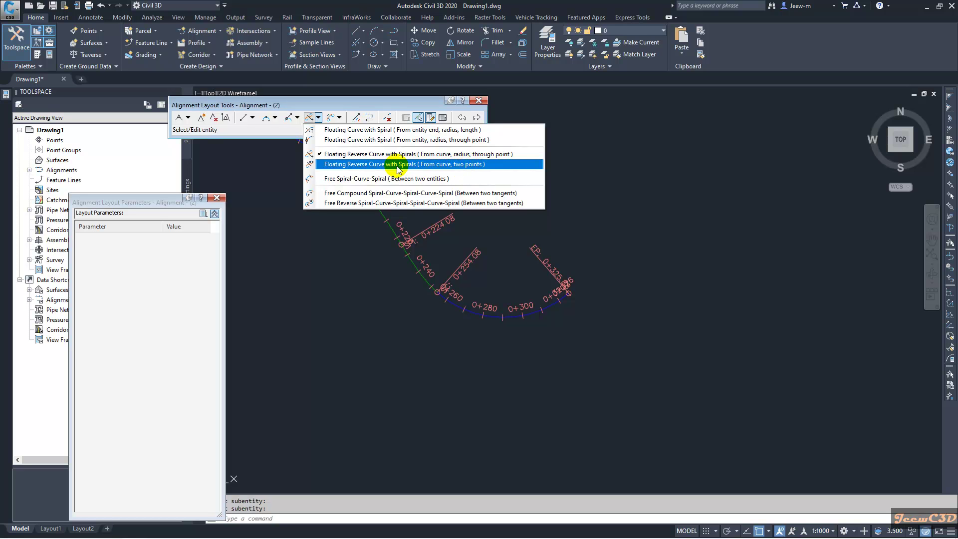
Choose Floating Reverse Curve with Spirals (From curve, two points) and close the Layout Parameters panel.
click(463, 164)
scroll(474, 341, down, 2)
middle_drag(274, 314, 331, 314)
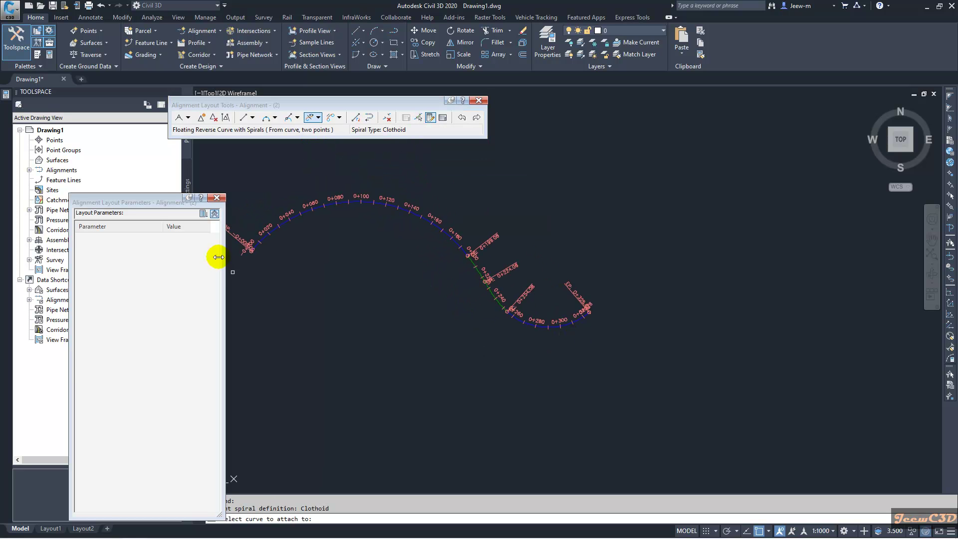
click(217, 198)
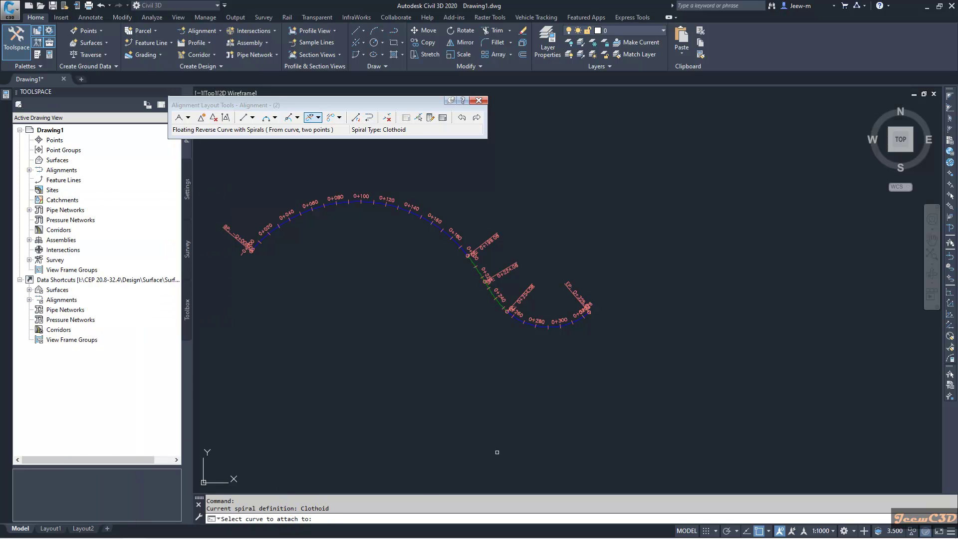
scroll(548, 344, up, 6)
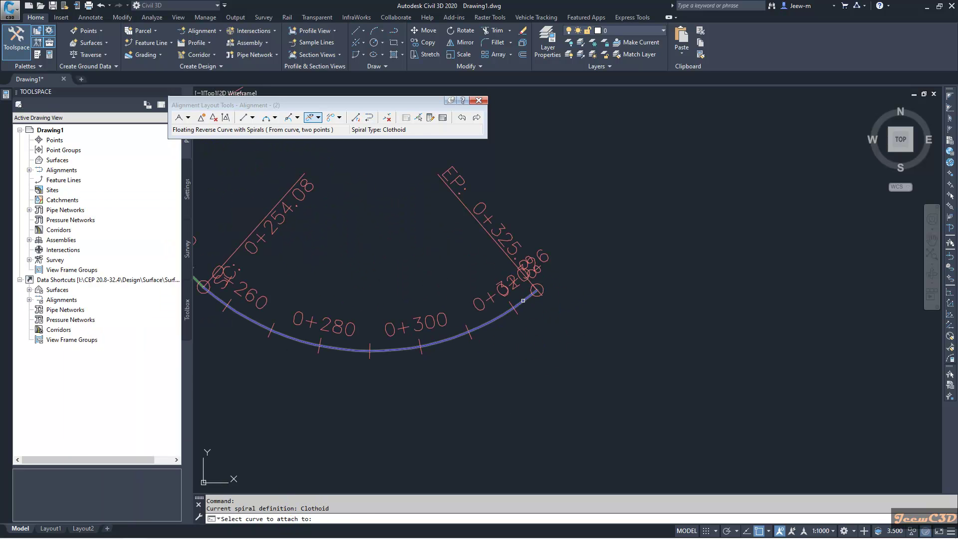
Attach the new reverse curve to the alignment's end curve with 25 m spiral in, 20 m spiral out.
click(523, 301)
scroll(543, 335, down, 6)
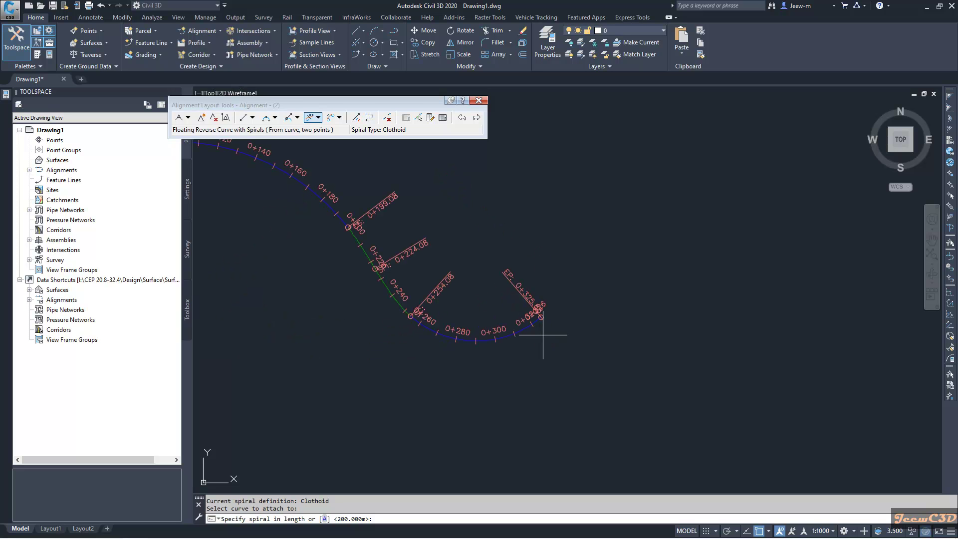
key(Return)
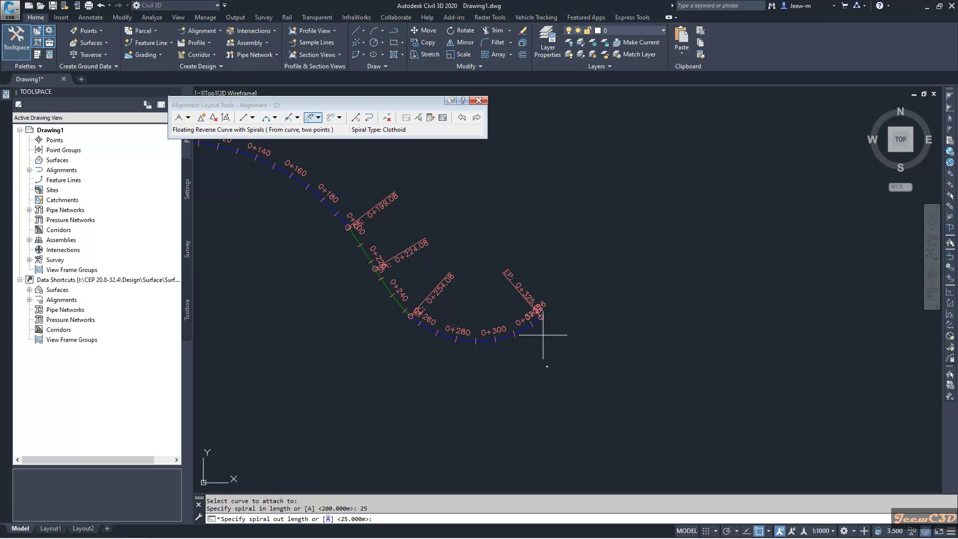
text(20)
right_click(542, 335)
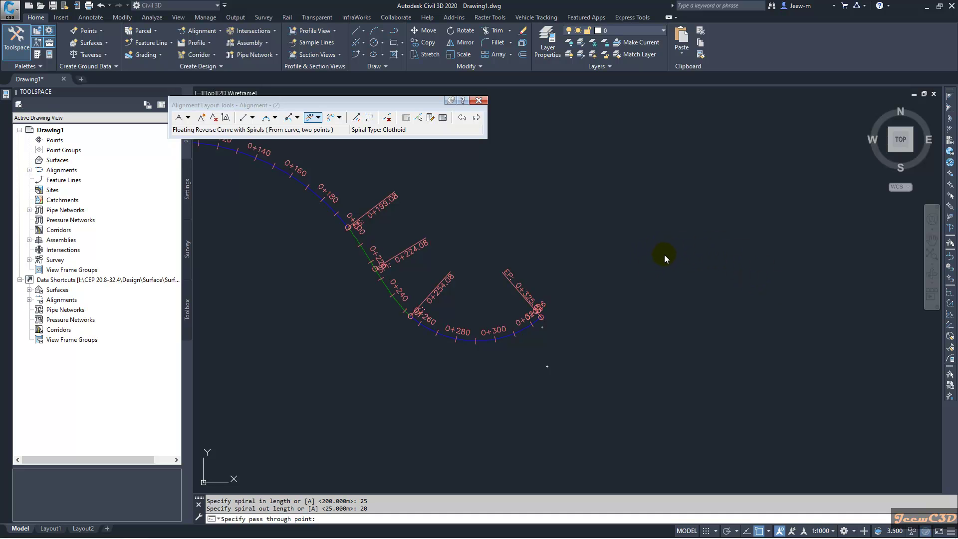
Place the second reverse curve by its pass-through point and end point east of the alignment.
click(614, 265)
click(695, 274)
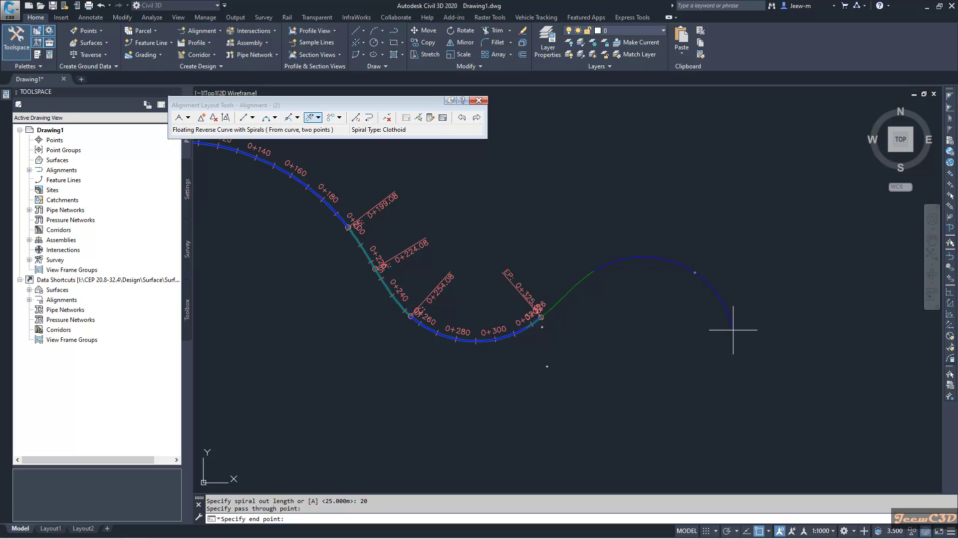
click(730, 321)
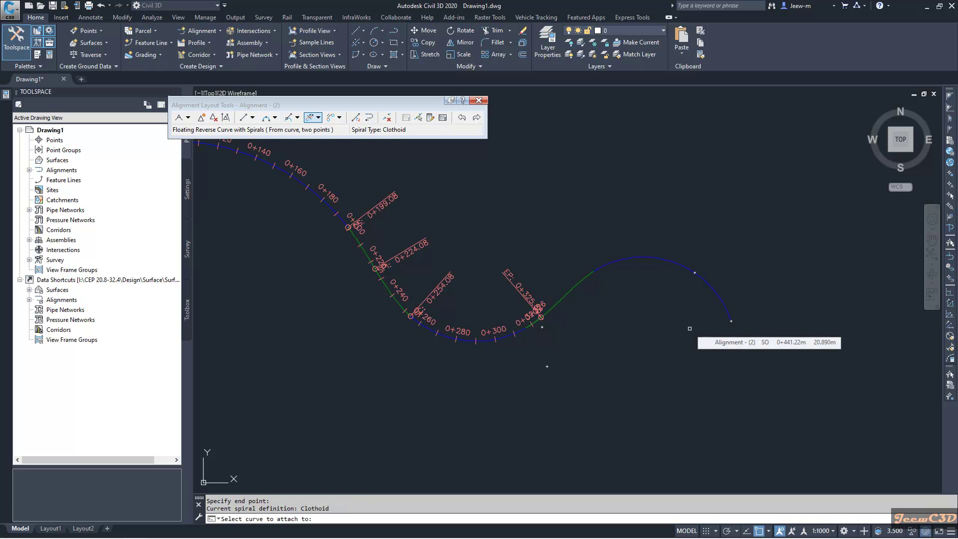
Finish the command, review the second reverse curve's Spiral2 and Curve values, then clear the selection.
key(Return)
scroll(571, 316, up, 2)
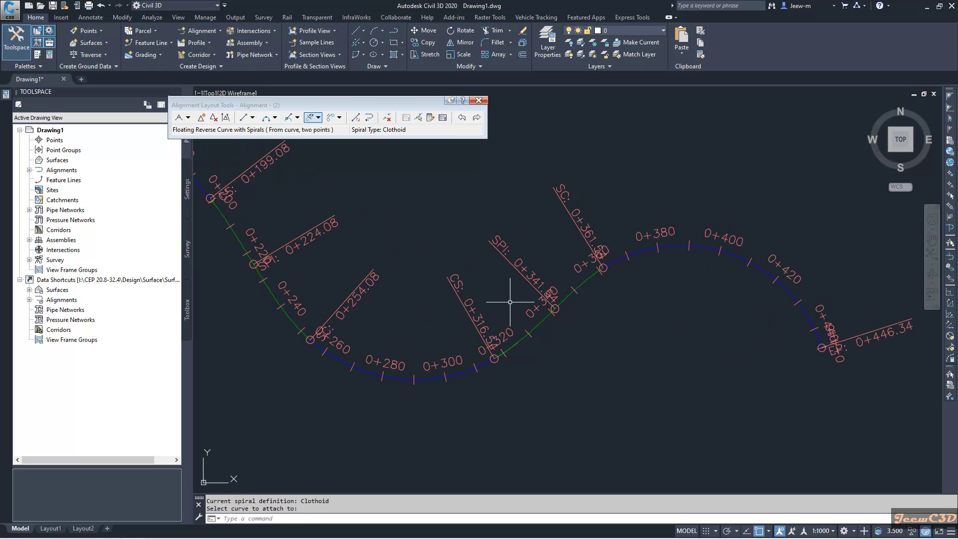
scroll(574, 275, down, 2)
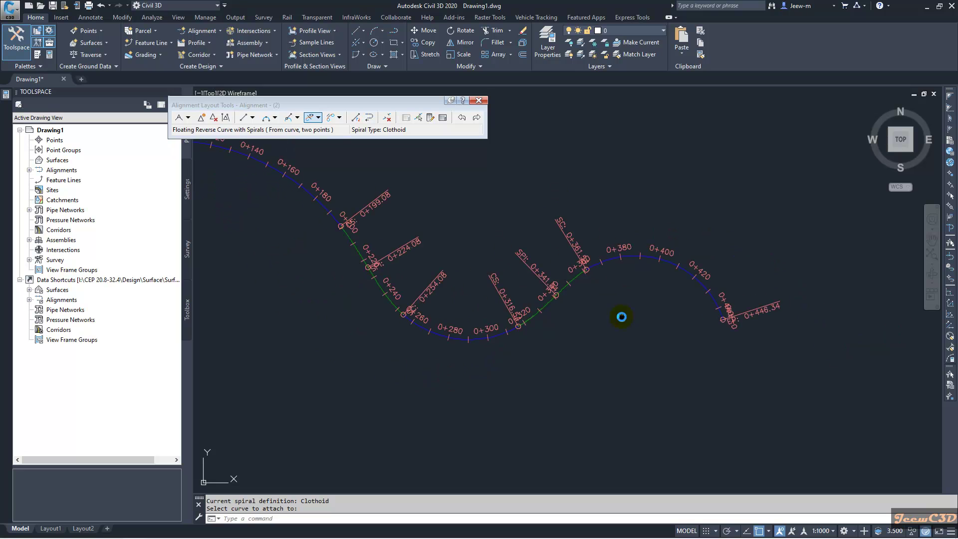
click(419, 118)
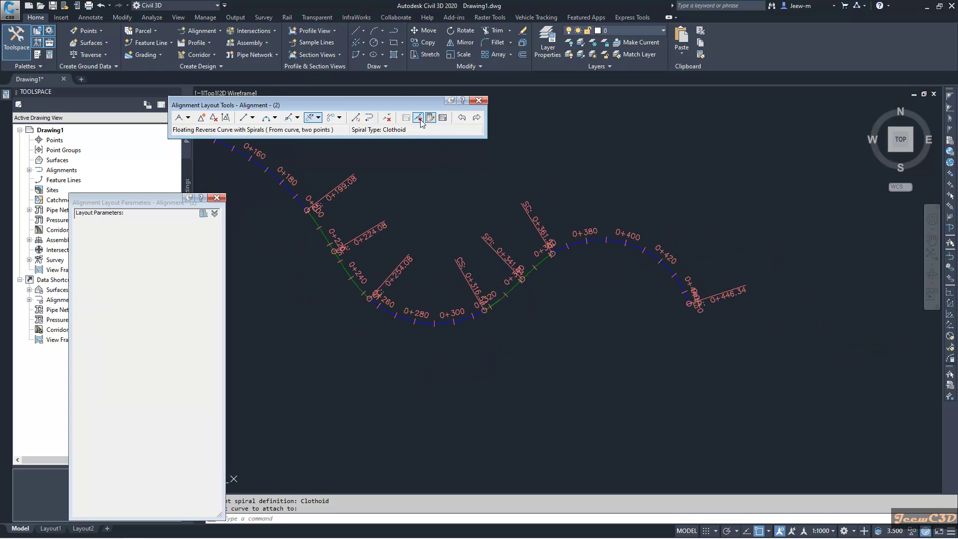
click(635, 248)
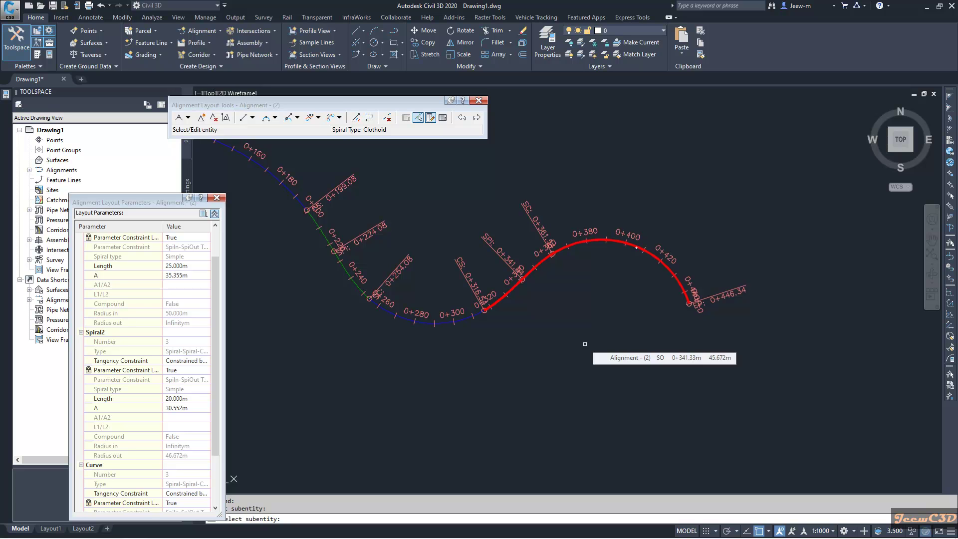
key(Escape)
scroll(548, 305, down, 4)
middle_drag(583, 323, 526, 315)
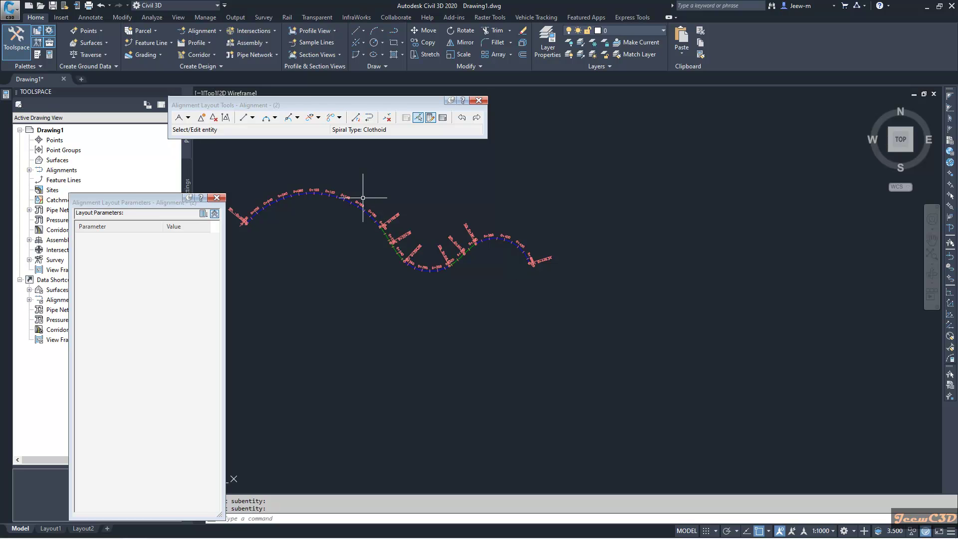
click(319, 118)
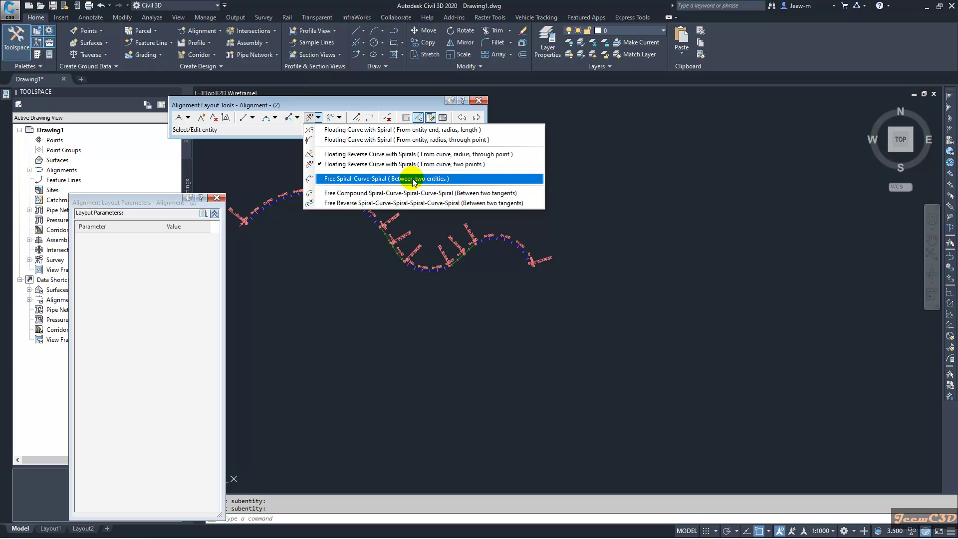
click(504, 277)
scroll(524, 263, up, 3)
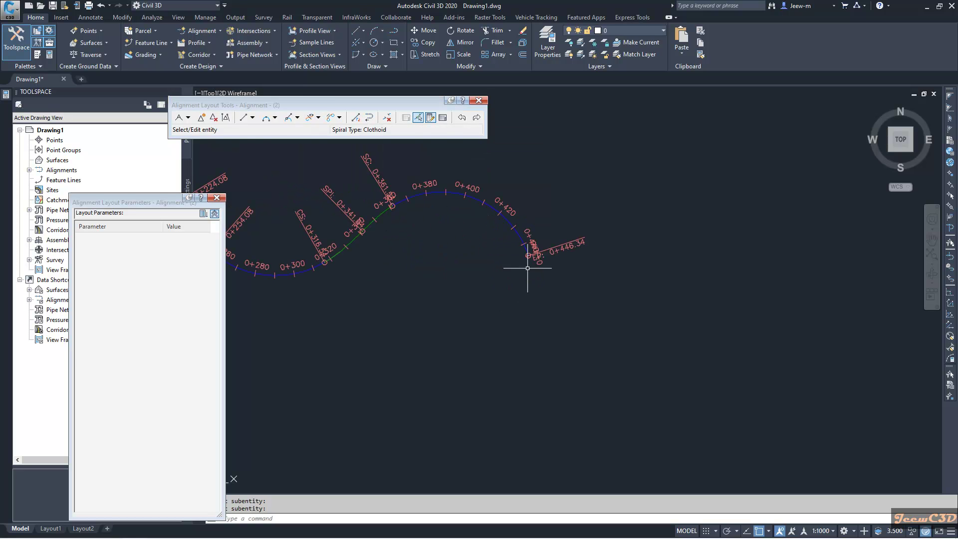
scroll(559, 333, down, 2)
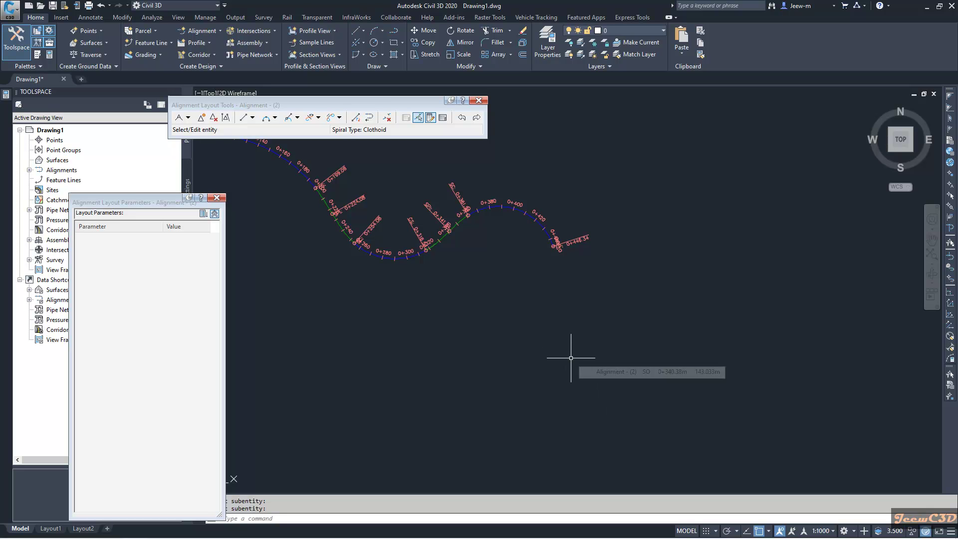
mouse_move(555, 353)
middle_down()
mouse_move(514, 313)
mouse_move(476, 309)
middle_up()
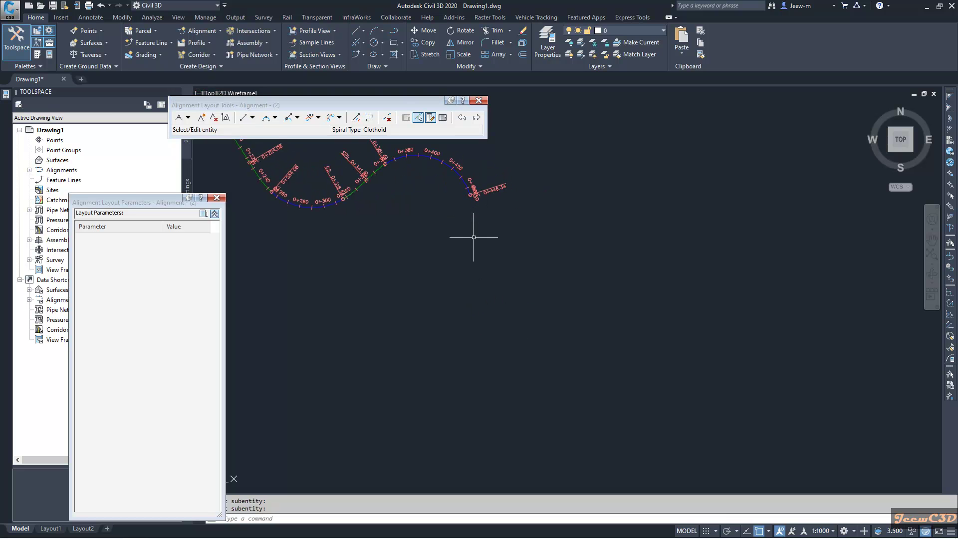
scroll(473, 259, down, 2)
Select Free Spiral-Curve-Spiral from the spiral dropdown and bring the red tangent line into view.
click(253, 120)
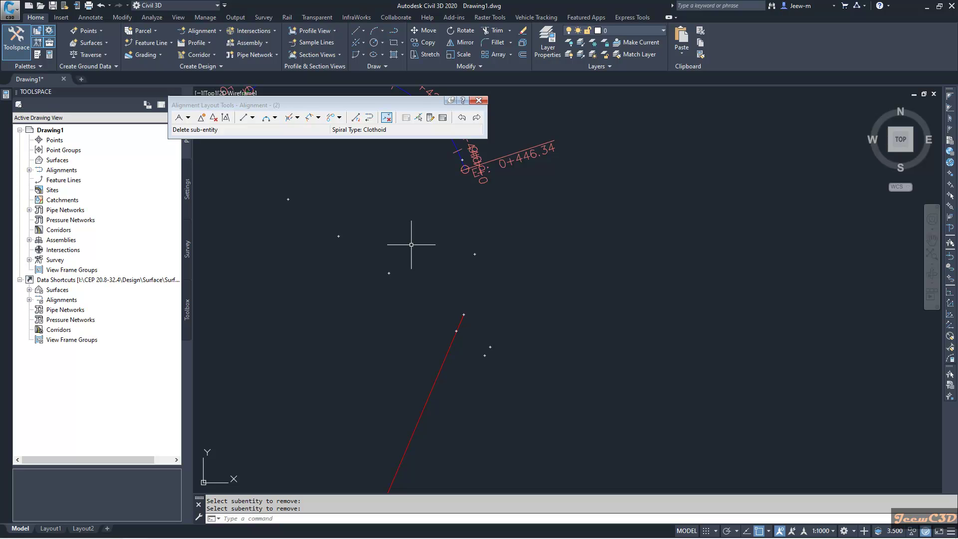
click(318, 118)
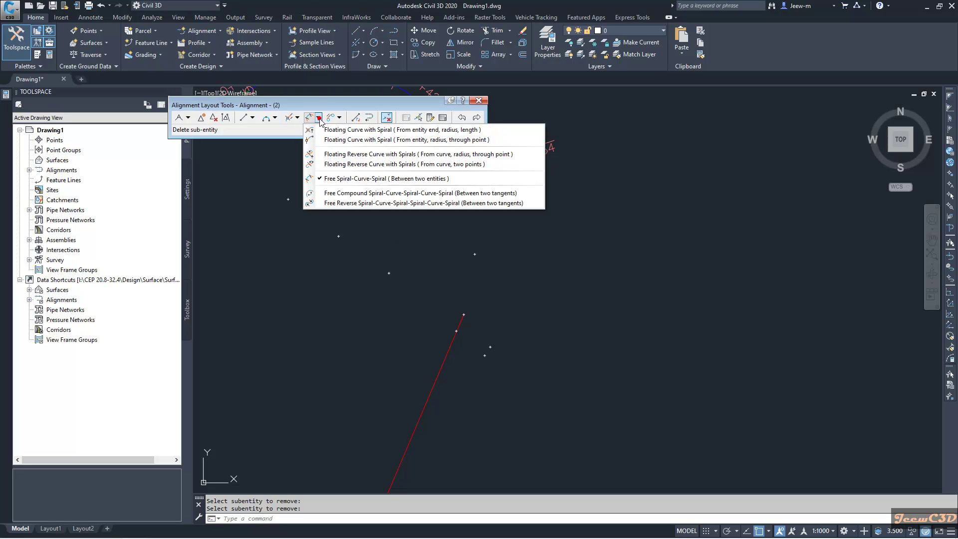
click(367, 178)
scroll(370, 272, up, 2)
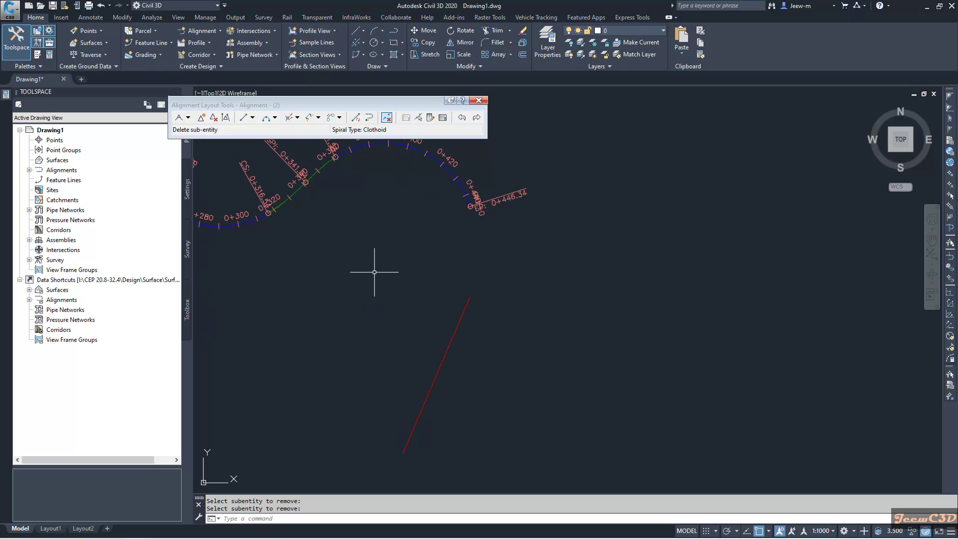
scroll(369, 251, down, 2)
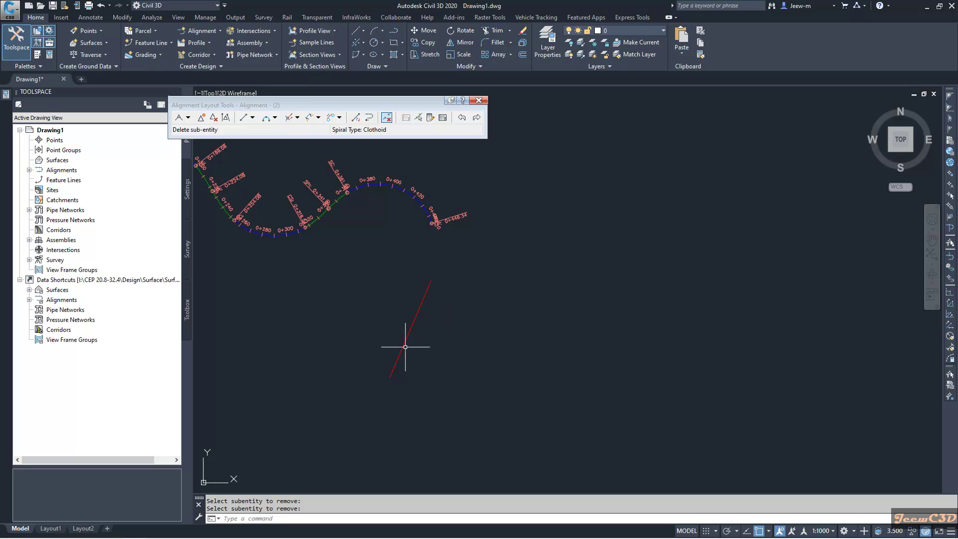
click(318, 118)
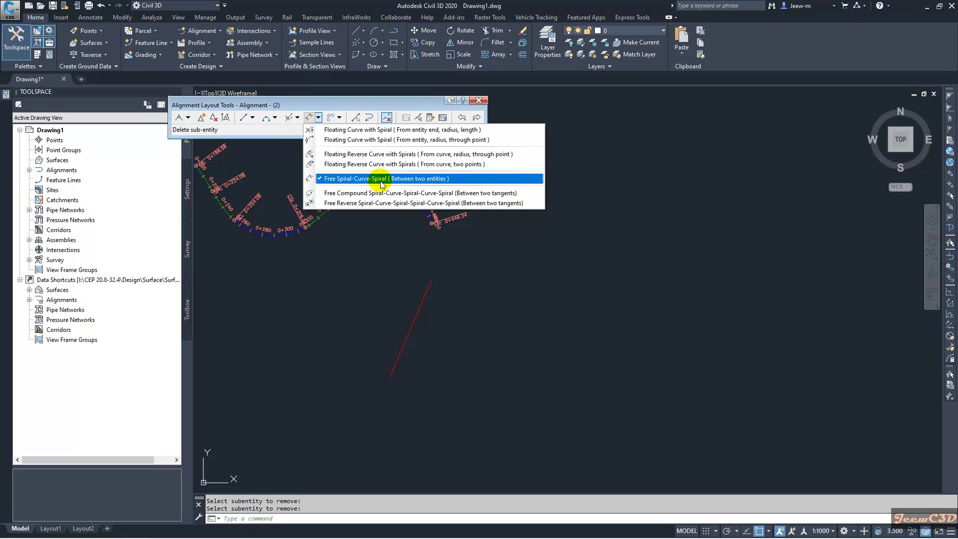
click(383, 184)
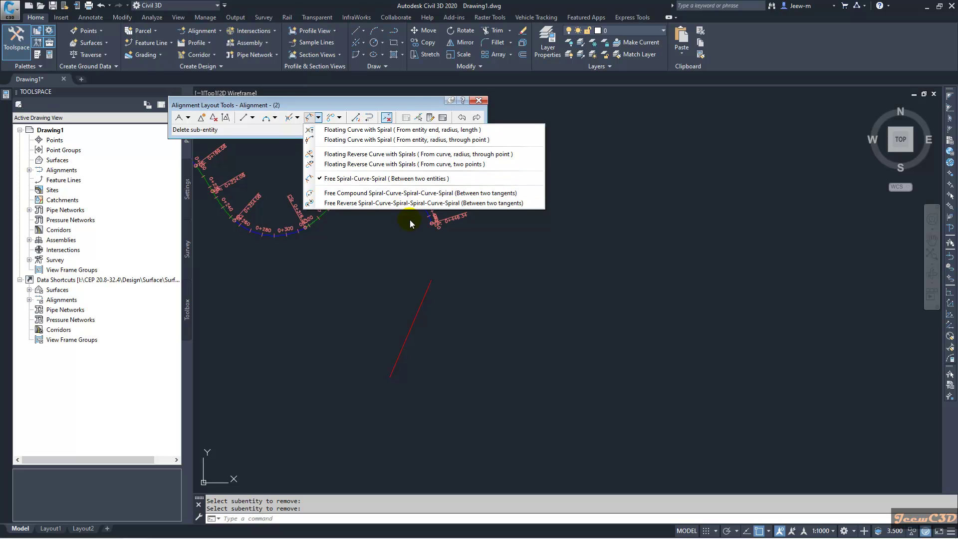
middle_drag(393, 238, 357, 251)
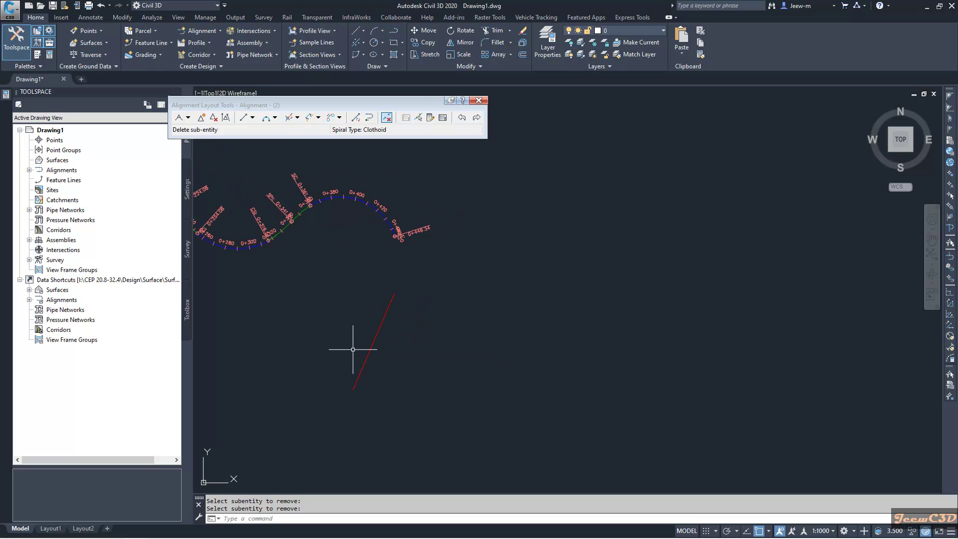
click(318, 118)
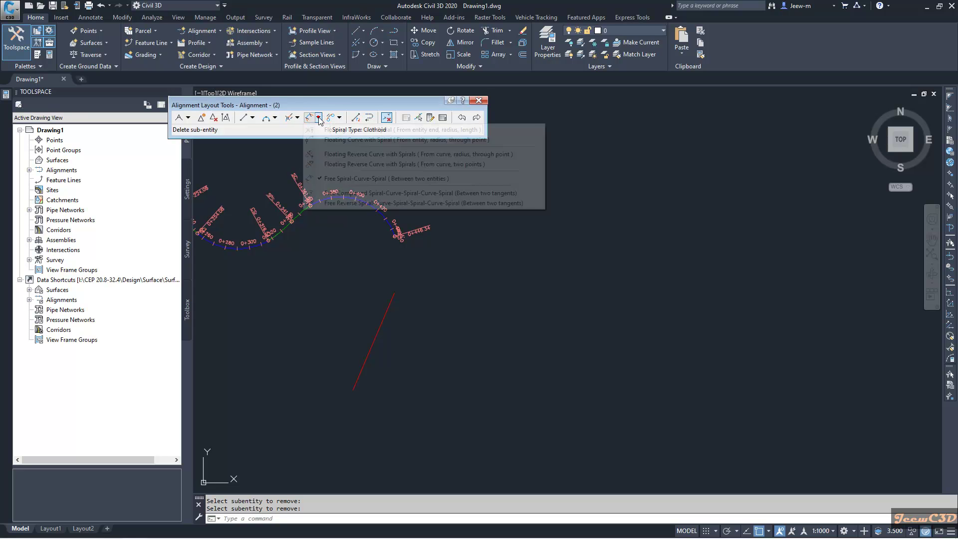
Start a free spiral-curve-spiral from the last curve to the red tangent, Lessthan180, radius 80.
click(349, 179)
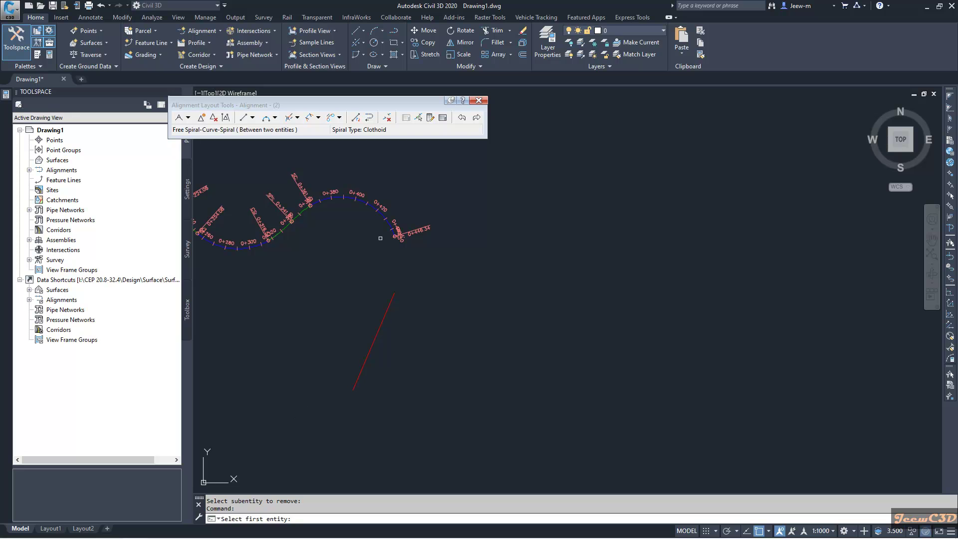
click(387, 221)
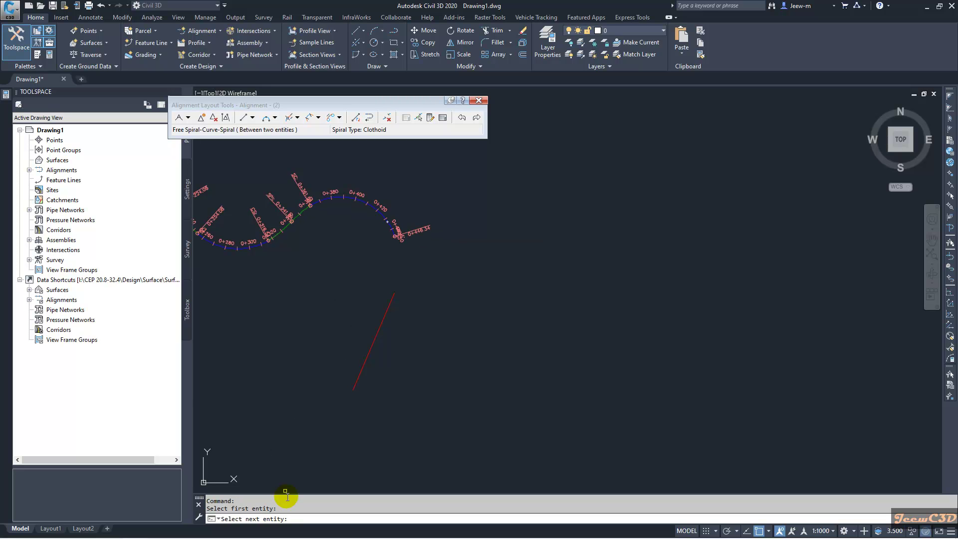
click(379, 315)
click(385, 318)
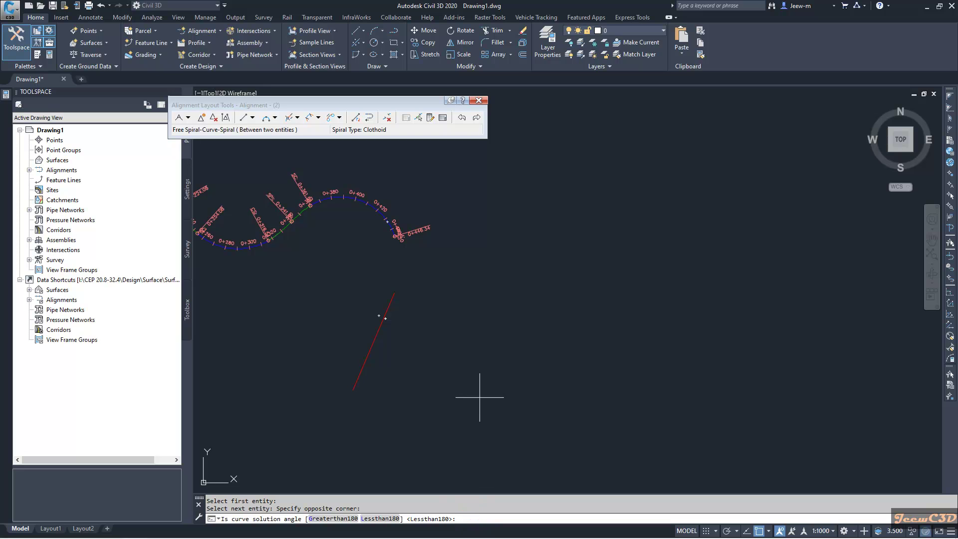
key(Return)
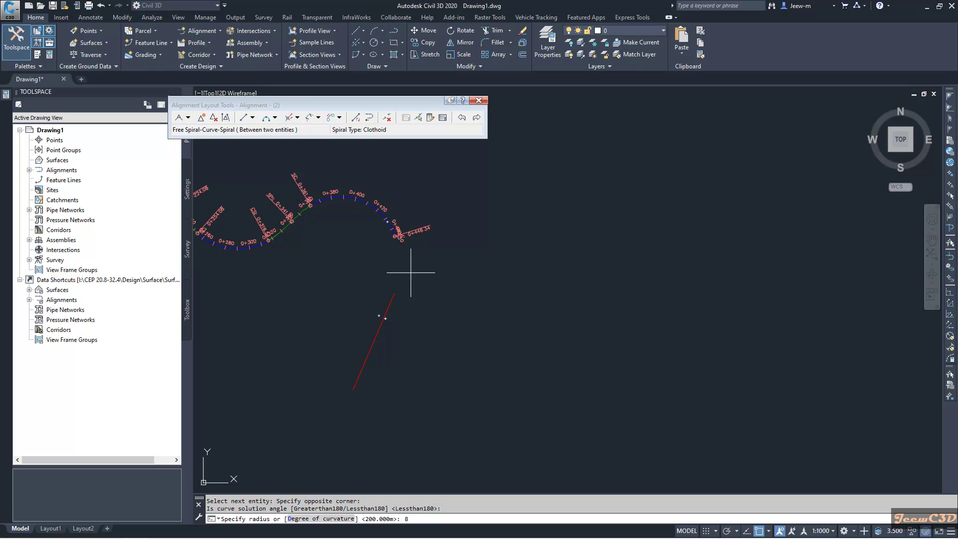
text(80)
key(Return)
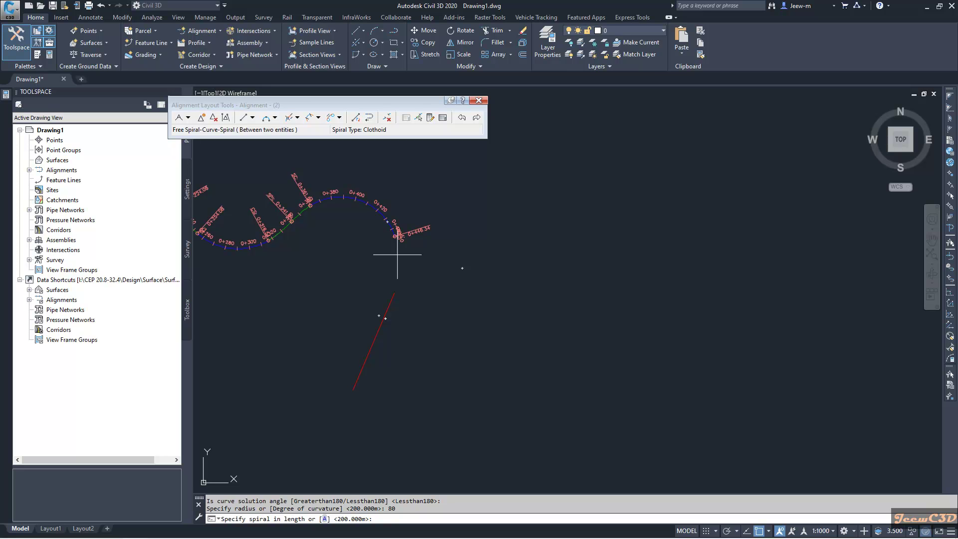
Accept 20 m spiral-in and spiral-out lengths, joining the alignment to the tangent at 0+510.20.
key(Return)
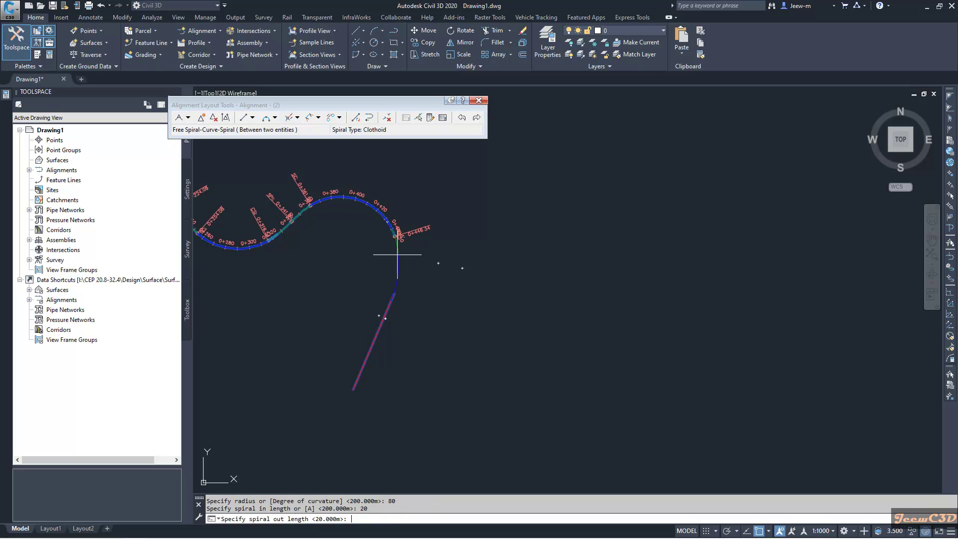
scroll(397, 254, up, 3)
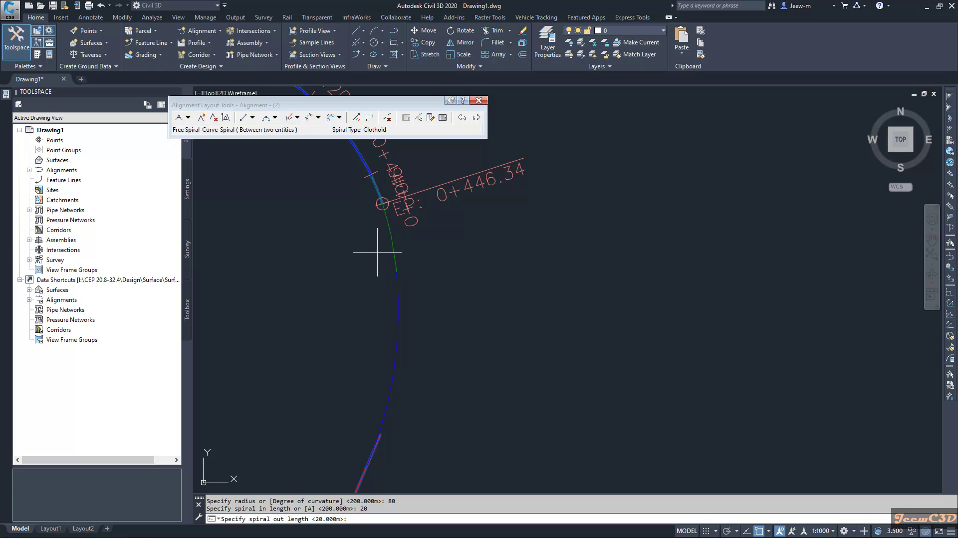
scroll(378, 252, down, 2)
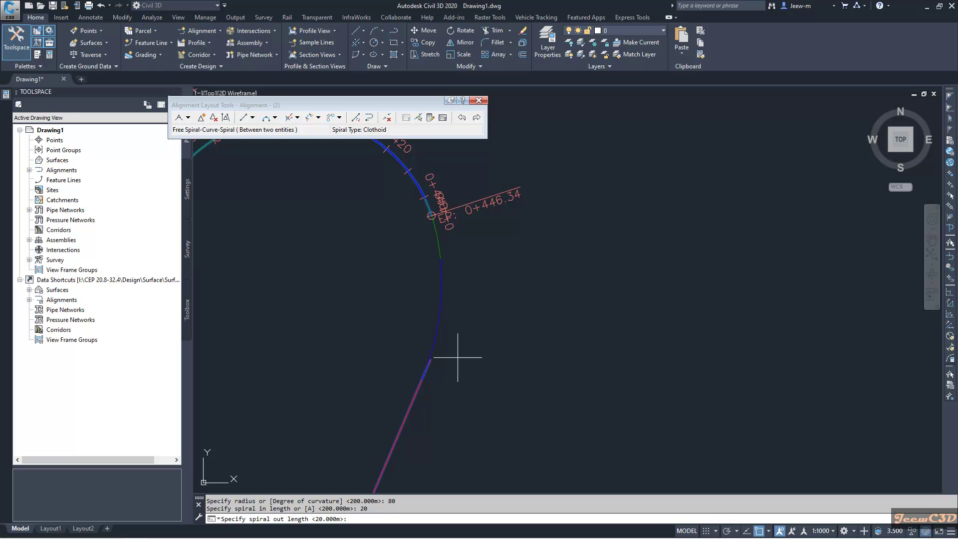
key(Return)
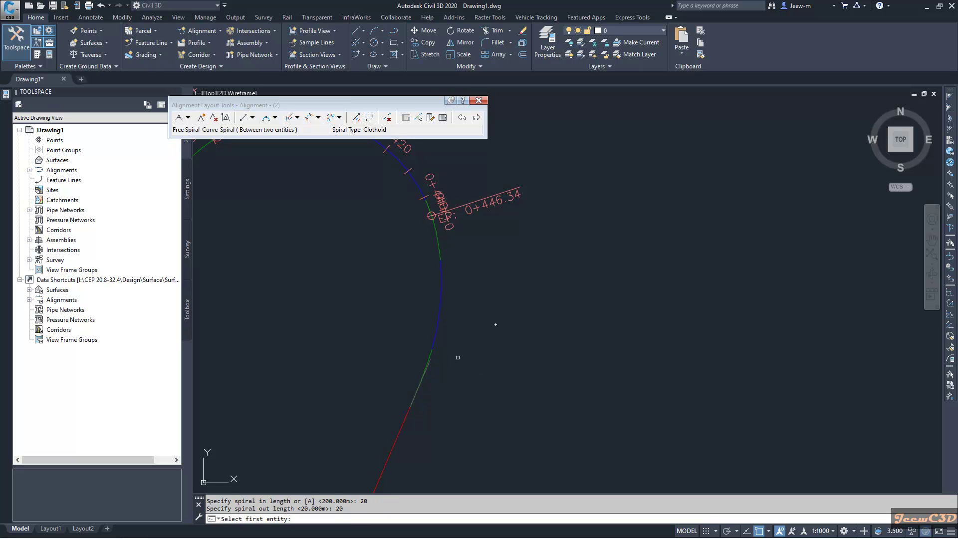
scroll(455, 349, down, 3)
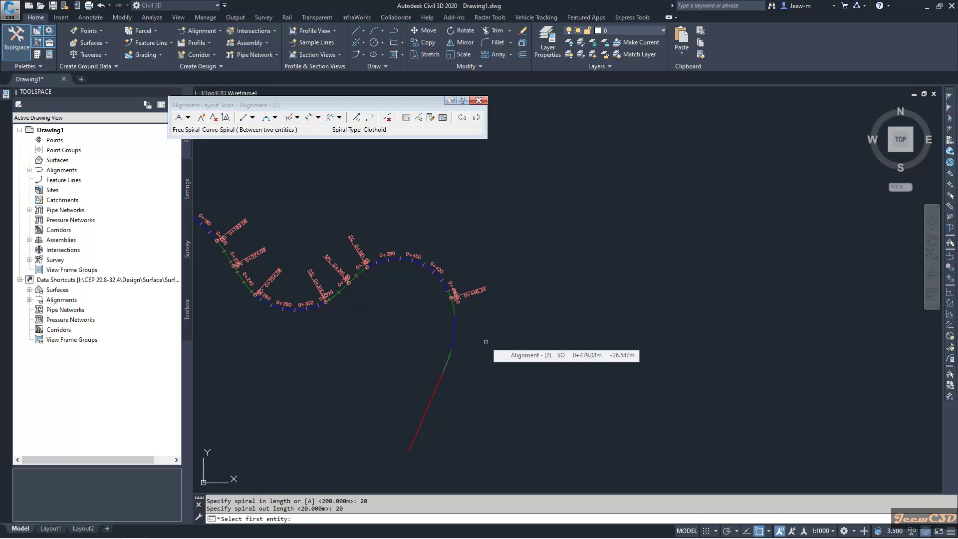
scroll(485, 341, up, 4)
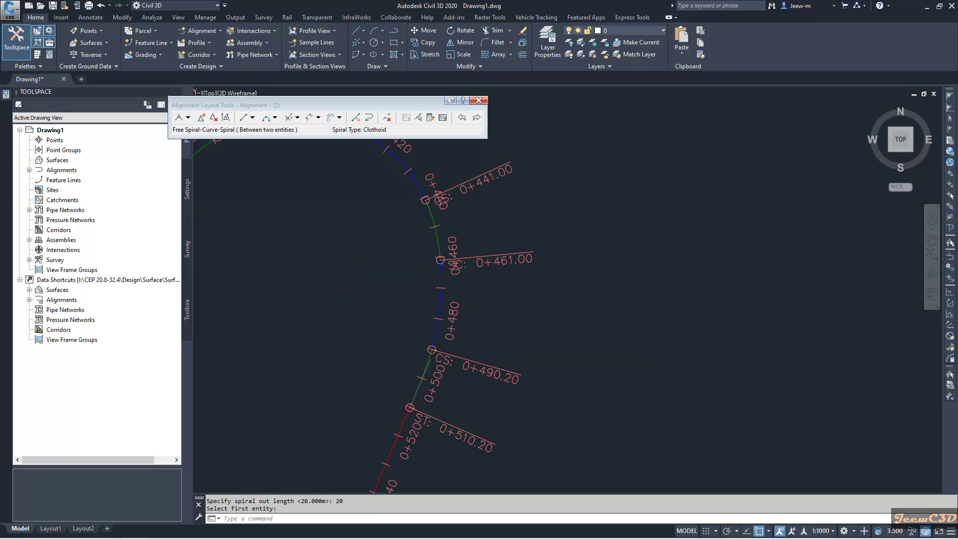
Pan and zoom out over the whole station-labelled alignment, then reopen the spiral-curve options list.
middle_drag(417, 349, 448, 322)
scroll(452, 317, down, 3)
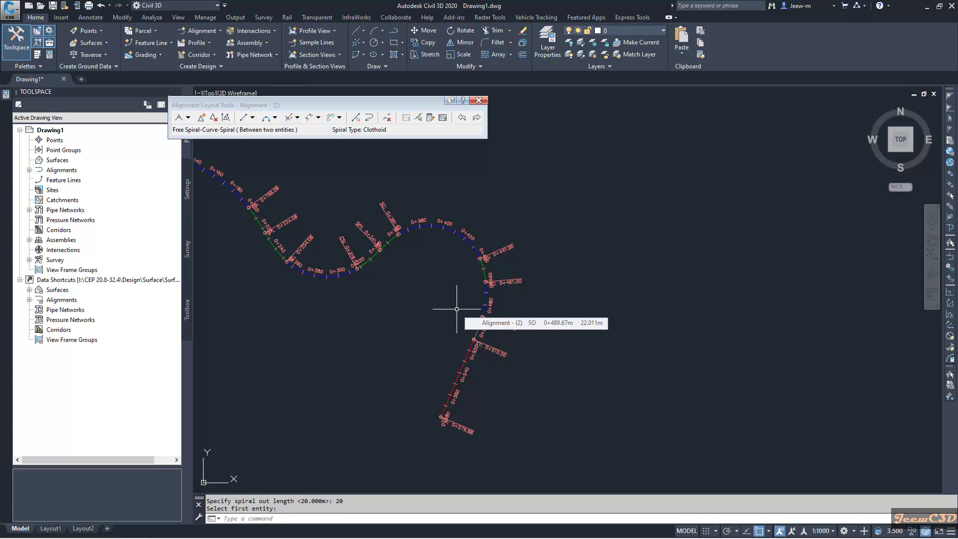
scroll(456, 308, down, 2)
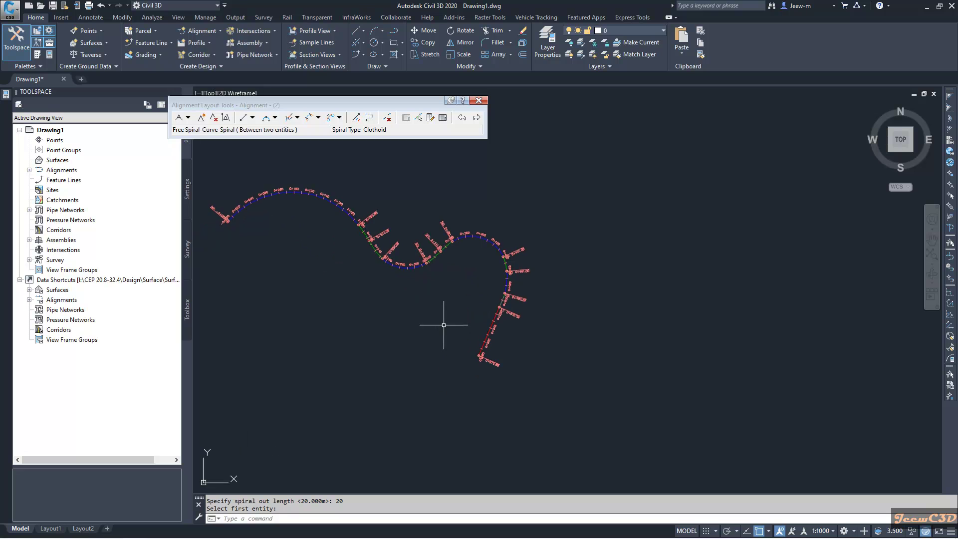
click(318, 117)
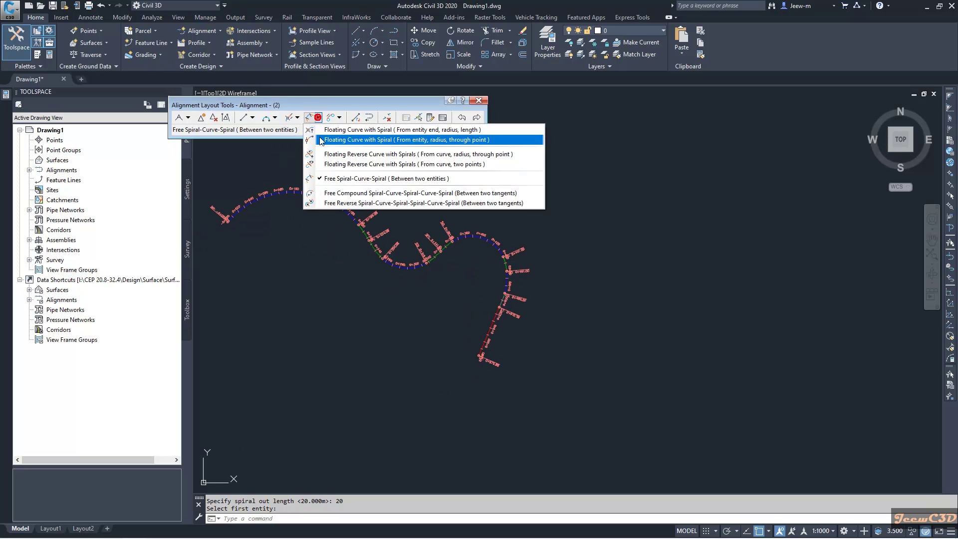